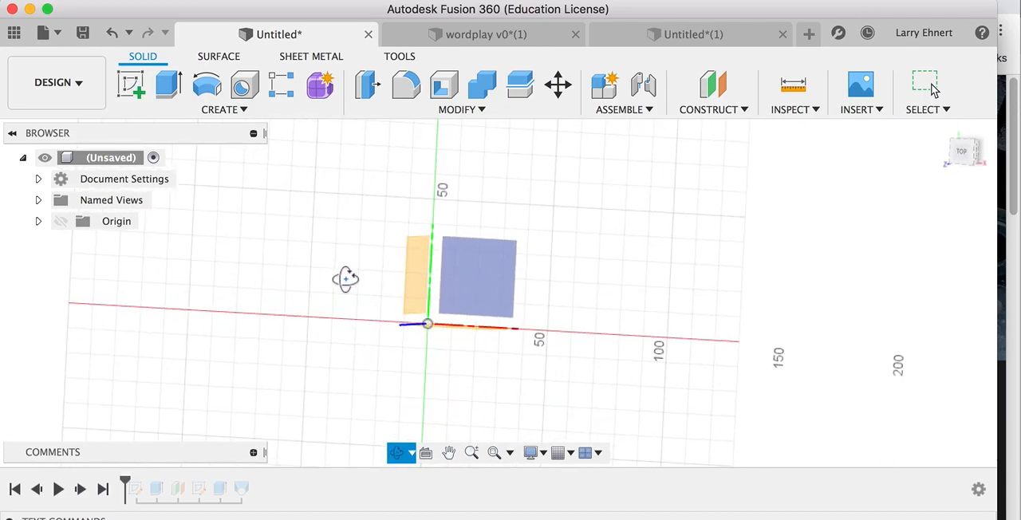
# Start a sketch on the XY plane and place the text "E" near the origin with a height of 75 mm.
pyautogui.click(469, 269)
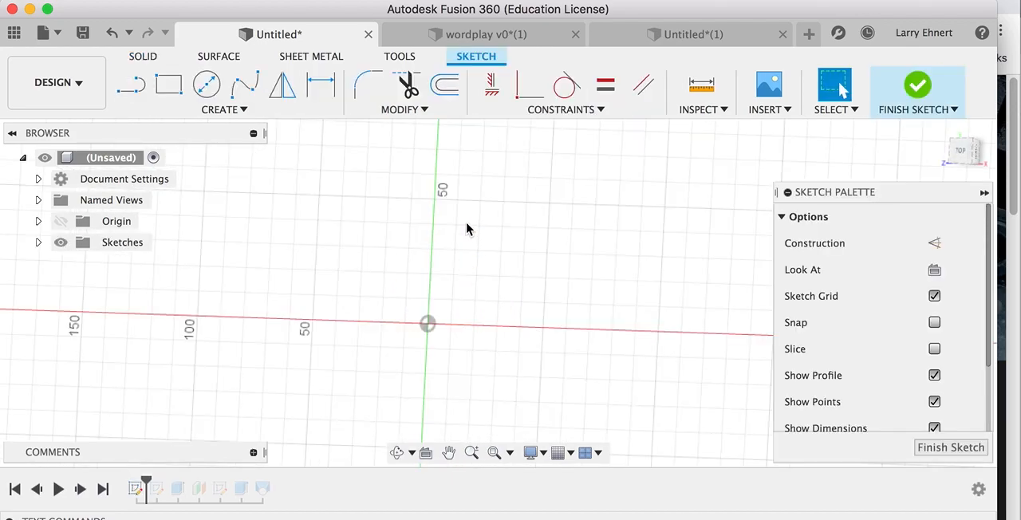
pyautogui.click(257, 112)
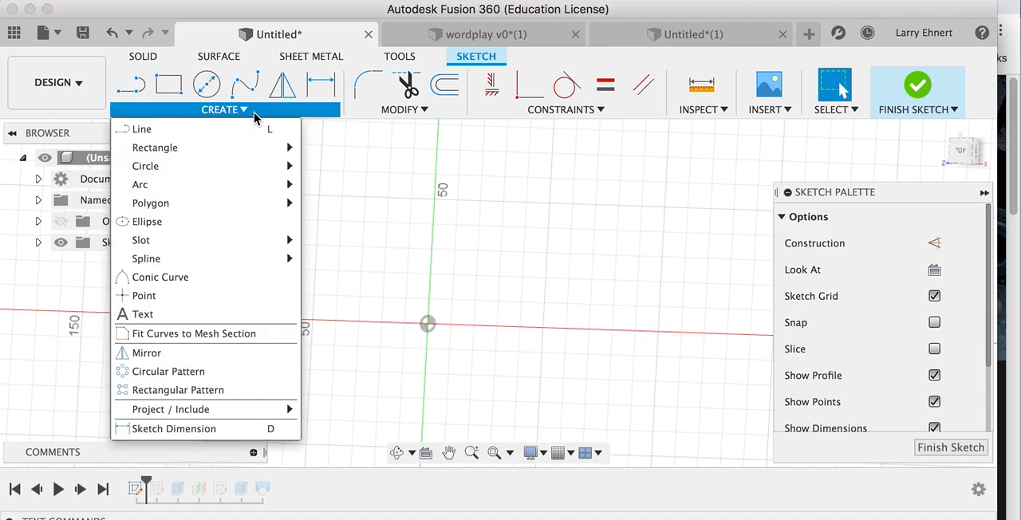
pyautogui.click(196, 321)
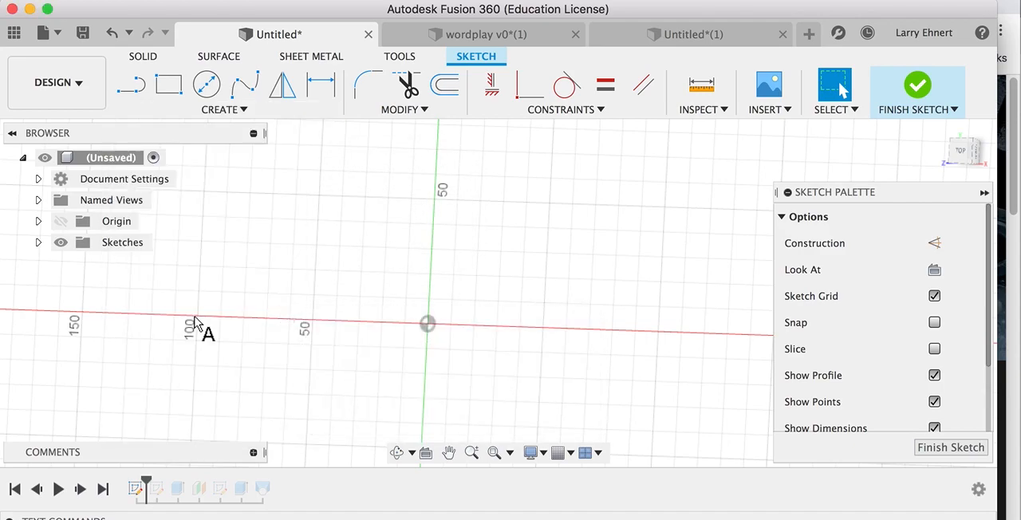
pyautogui.click(446, 301)
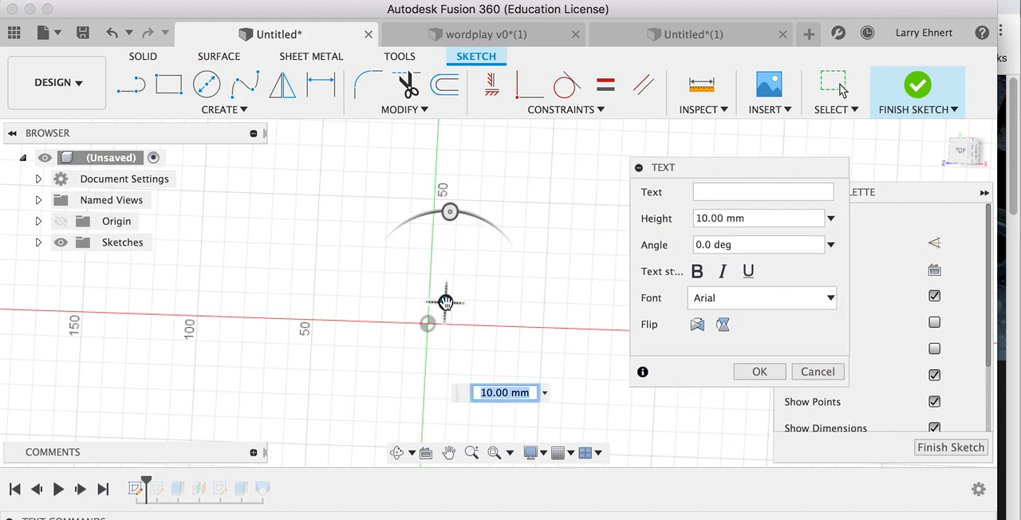
pyautogui.click(705, 193)
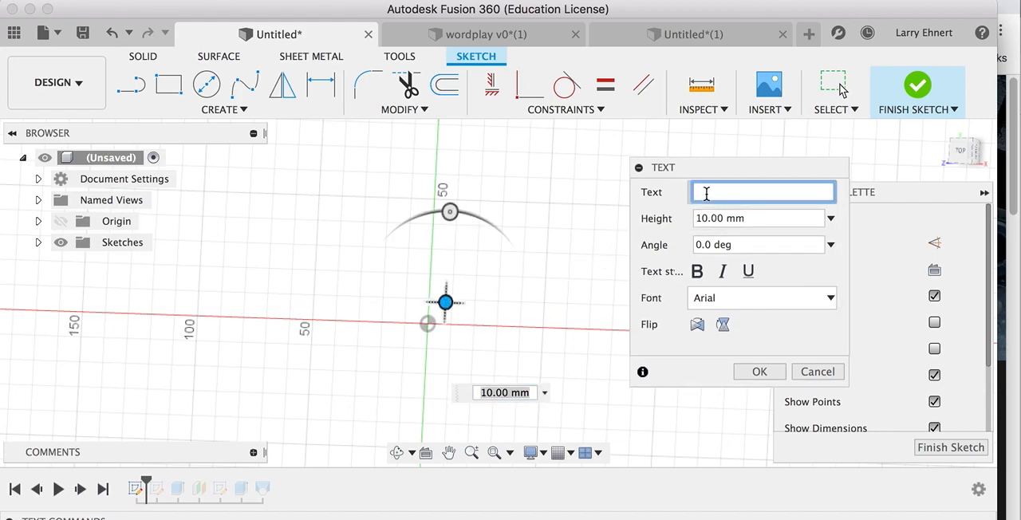
pyautogui.write('E')
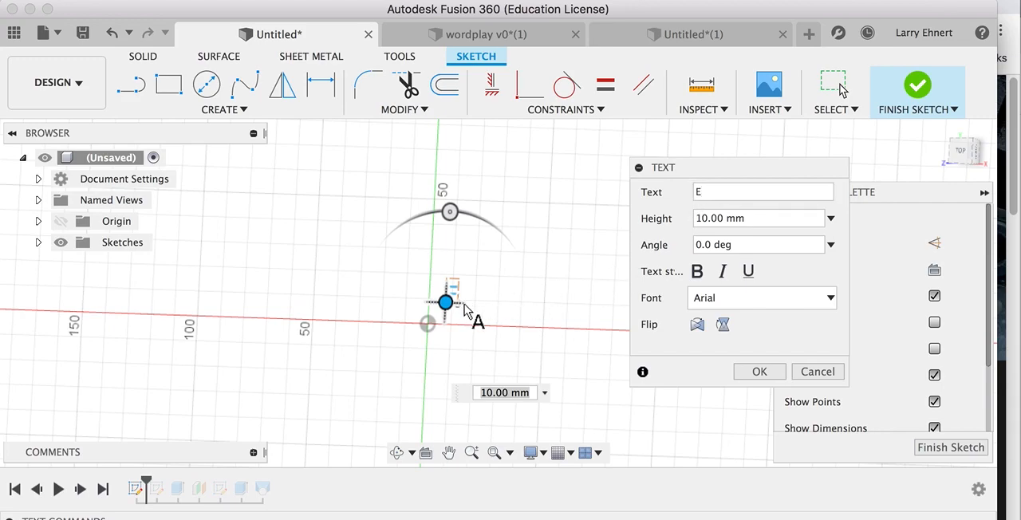
pyautogui.doubleClick(707, 219)
pyautogui.write('75')
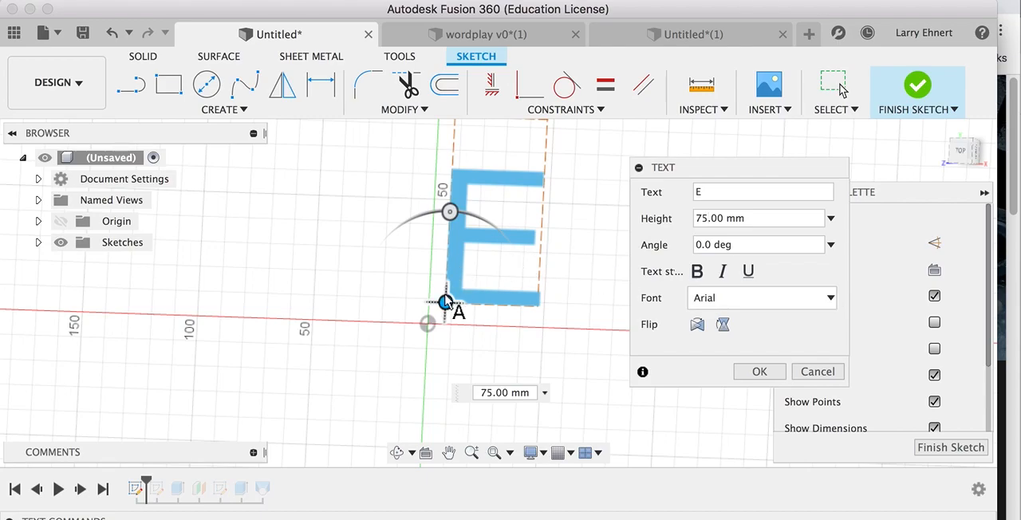
# Move the letter E down and to the left so it overlaps the origin, and finish the sketch.
pyautogui.moveTo(447, 302); pyautogui.dragTo(390, 359)
pyautogui.moveTo(393, 268)
pyautogui.mouseDown()
pyautogui.moveTo(365, 274)
pyautogui.moveTo(402, 281)
pyautogui.moveTo(393, 280)
pyautogui.mouseUp()
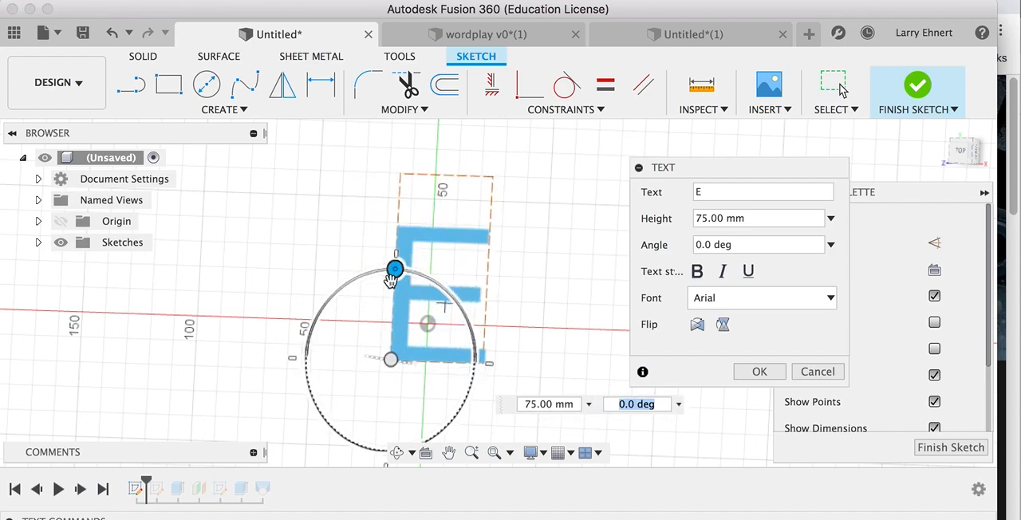
pyautogui.click(759, 372)
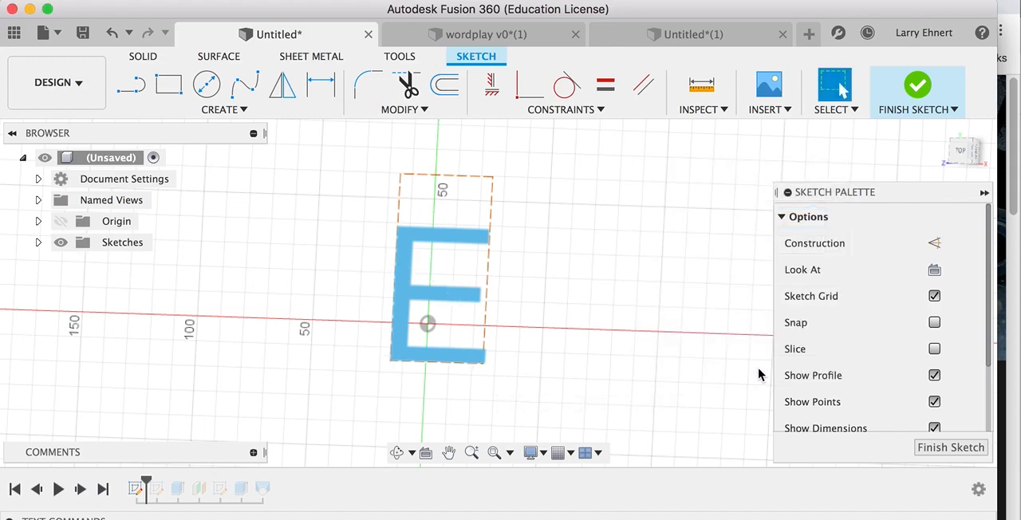
pyautogui.click(919, 86)
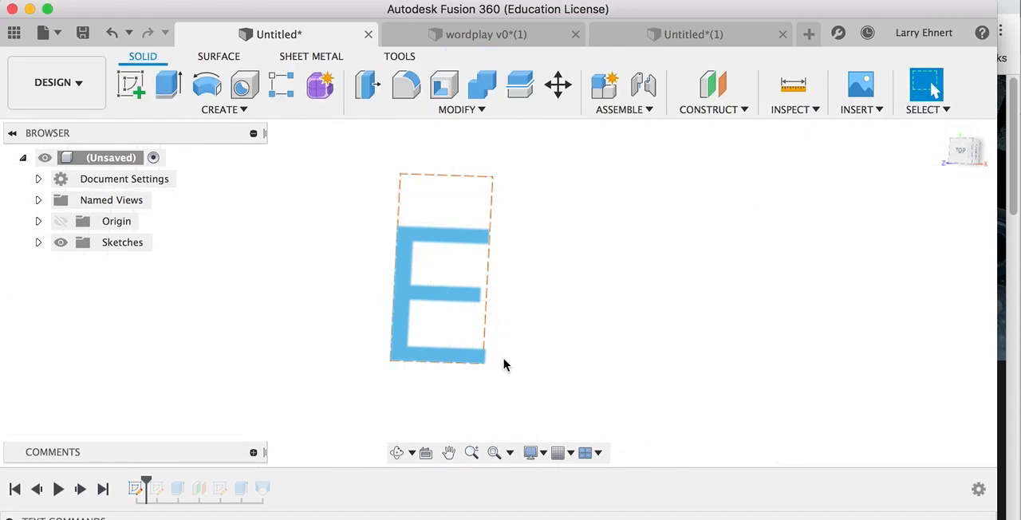
pyautogui.click(962, 152)
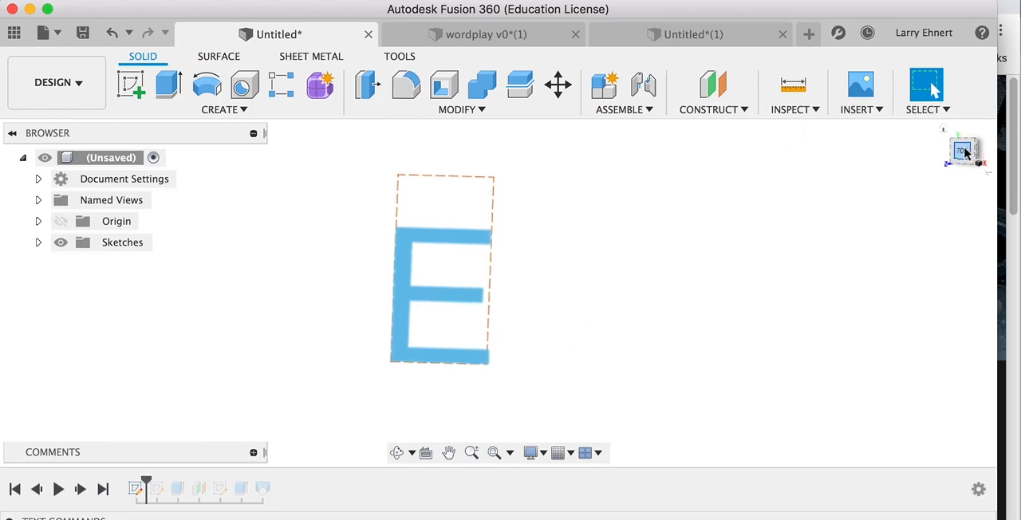
pyautogui.moveTo(562, 334)
pyautogui.keyDown('shift'); pyautogui.mouseDown(button='middle')
pyautogui.moveTo(565, 324)
pyautogui.moveTo(456, 257)
pyautogui.moveTo(535, 326)
pyautogui.moveTo(580, 315)
pyautogui.moveTo(558, 272)
pyautogui.moveTo(503, 319)
pyautogui.moveTo(544, 330)
pyautogui.mouseUp(button='middle'); pyautogui.keyUp('shift')
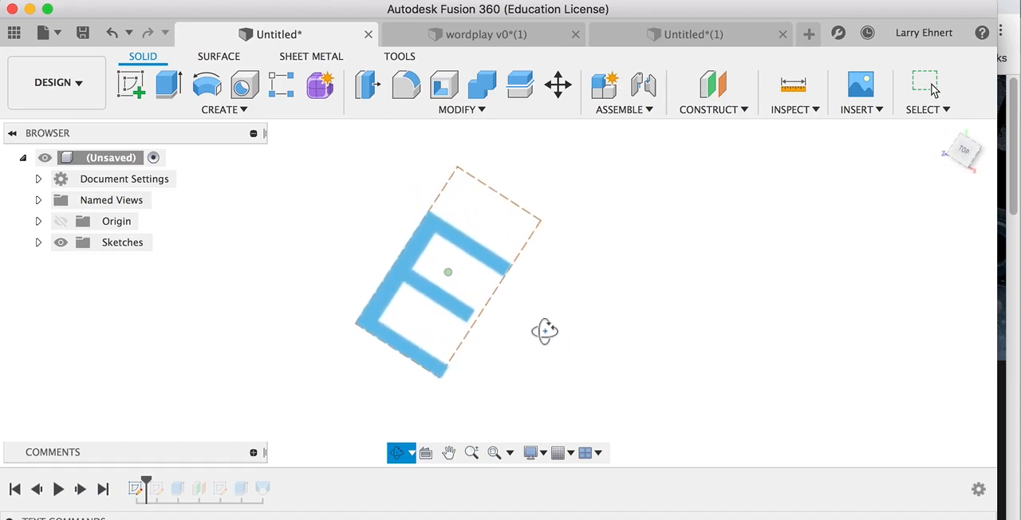
pyautogui.click(965, 154)
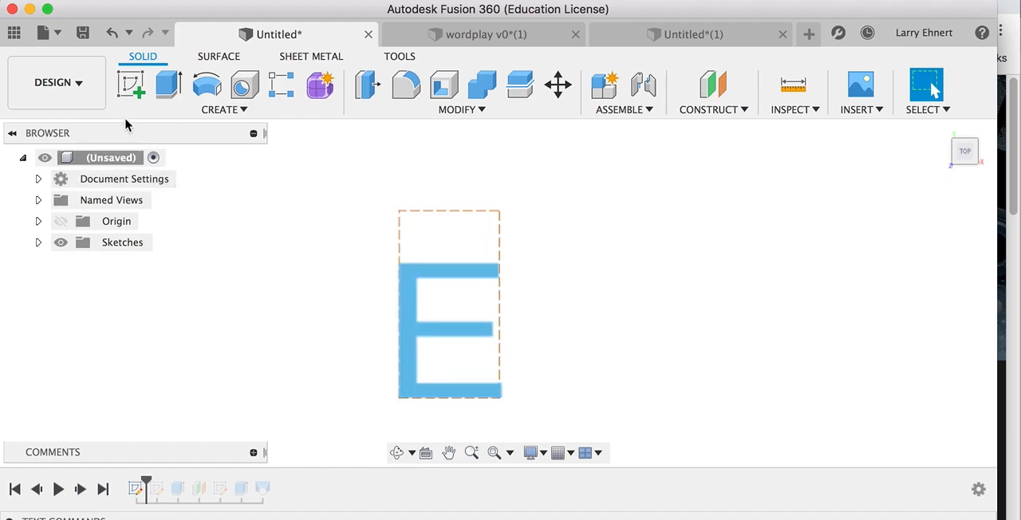
pyautogui.rightClick(416, 330)
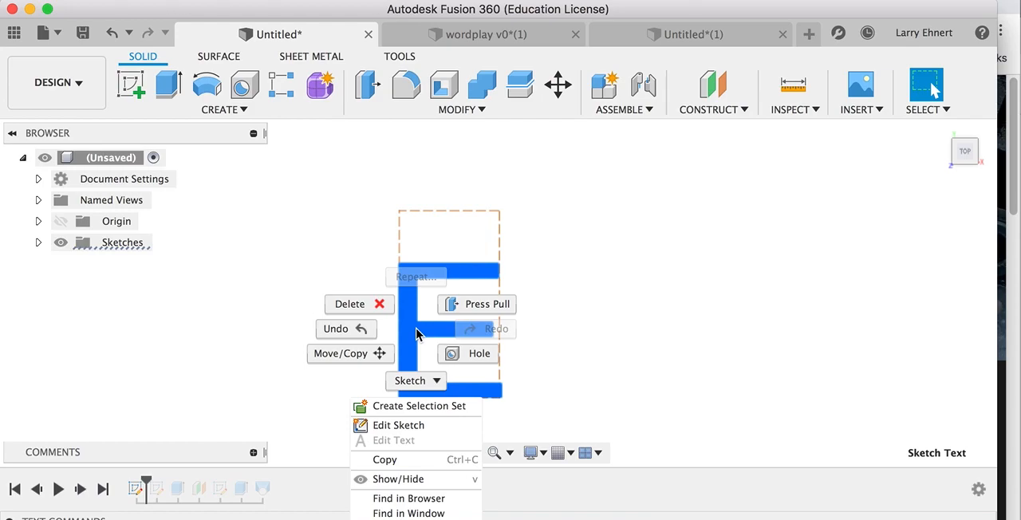
pyautogui.click(627, 305)
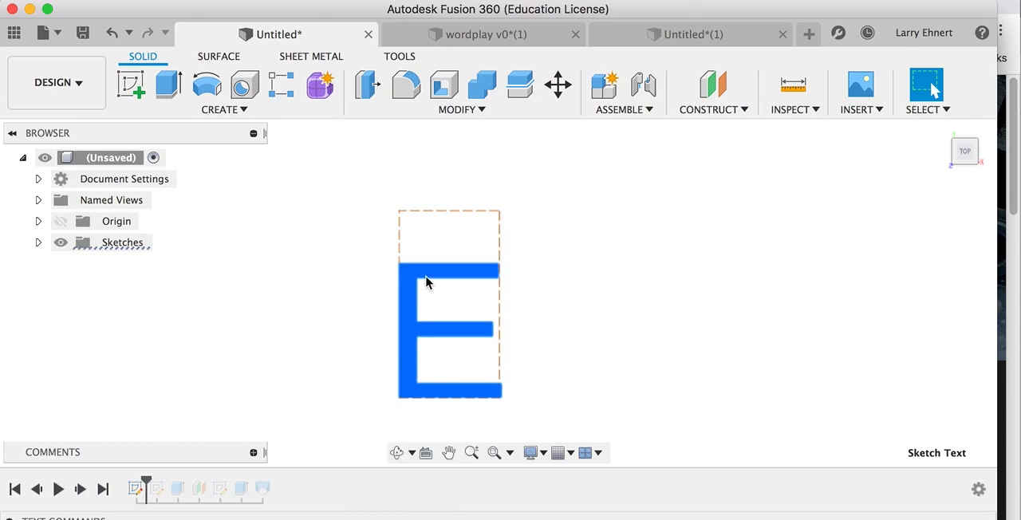
# Create a construction plane offset 40 mm from the XY plane, in front of the letter E.
pyautogui.click(696, 110)
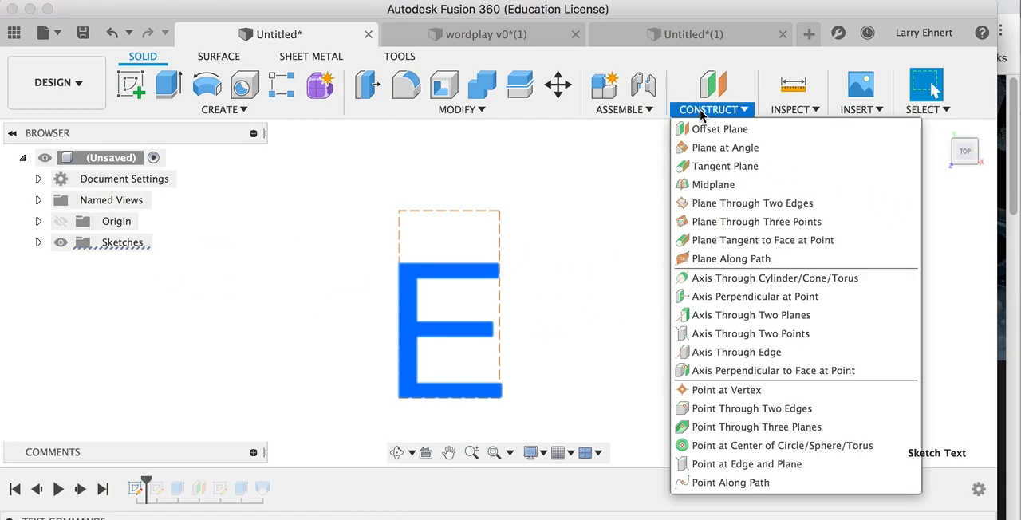
pyautogui.click(693, 130)
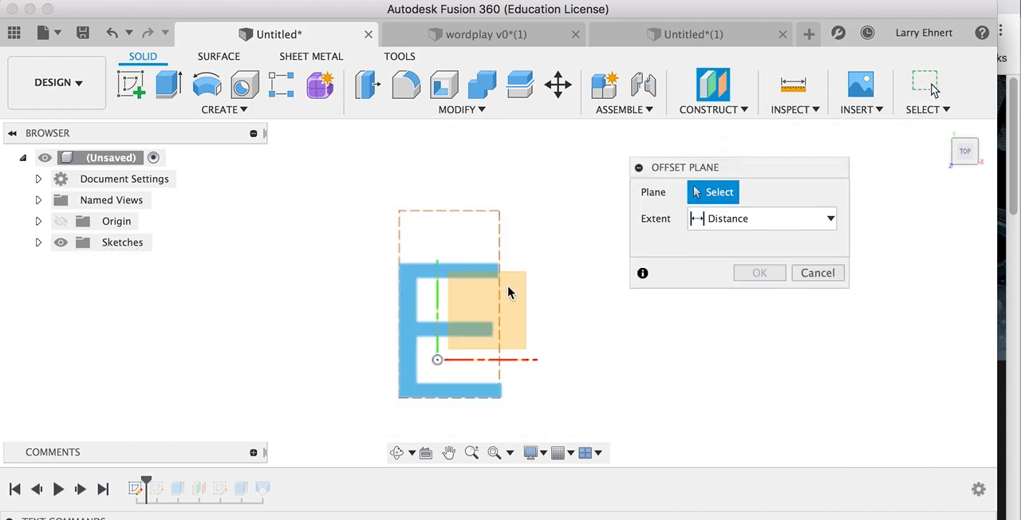
pyautogui.click(502, 333)
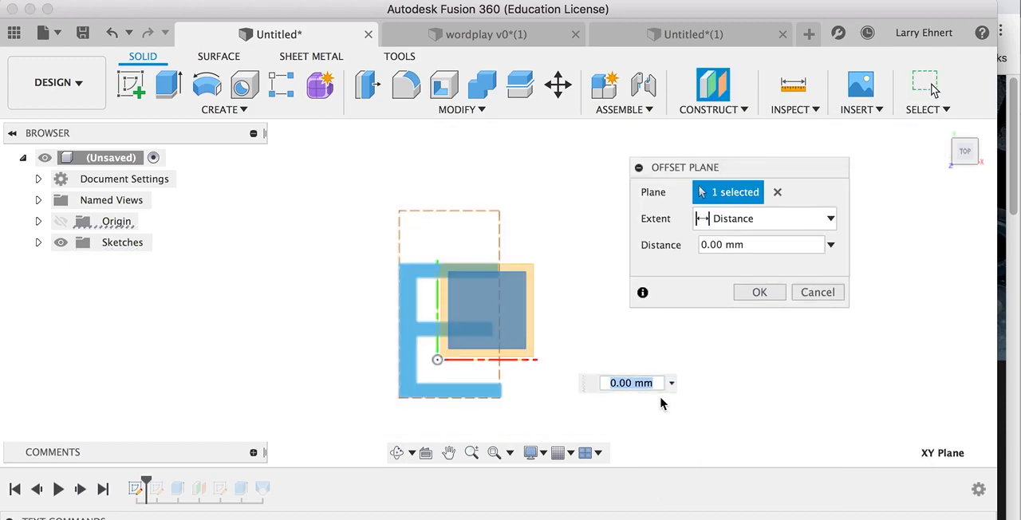
pyautogui.keyDown('shift'); pyautogui.moveTo(685, 410); pyautogui.dragTo(604, 358, button='middle'); pyautogui.keyUp('shift')
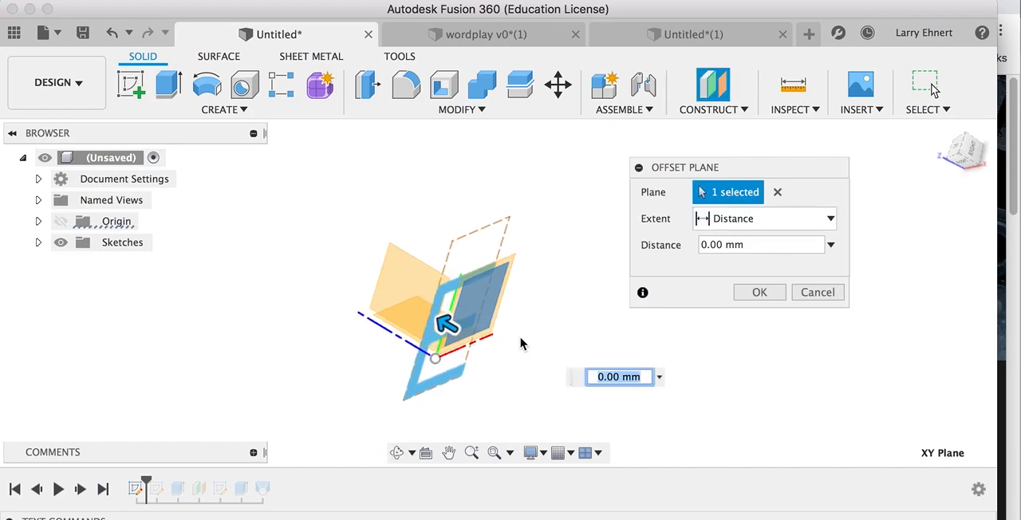
pyautogui.moveTo(443, 321); pyautogui.dragTo(366, 279)
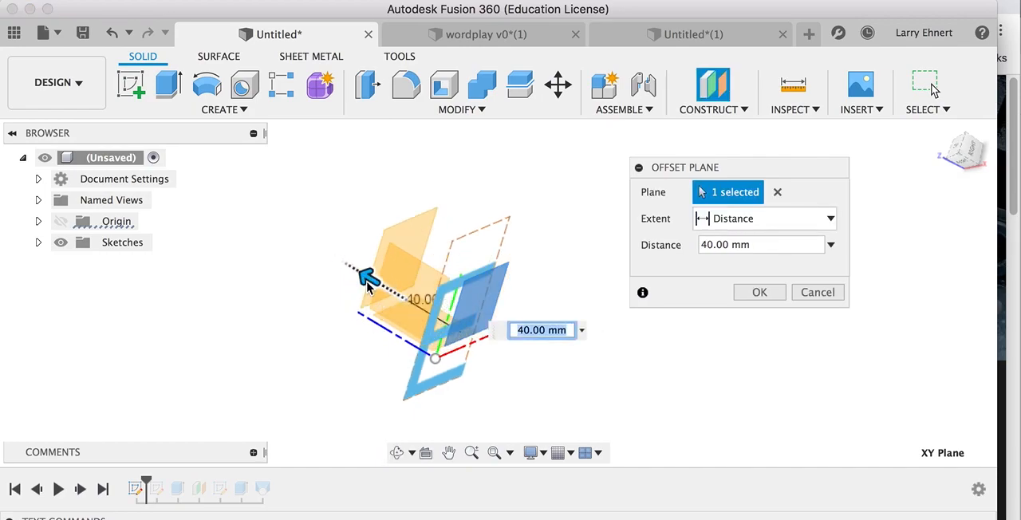
pyautogui.click(759, 293)
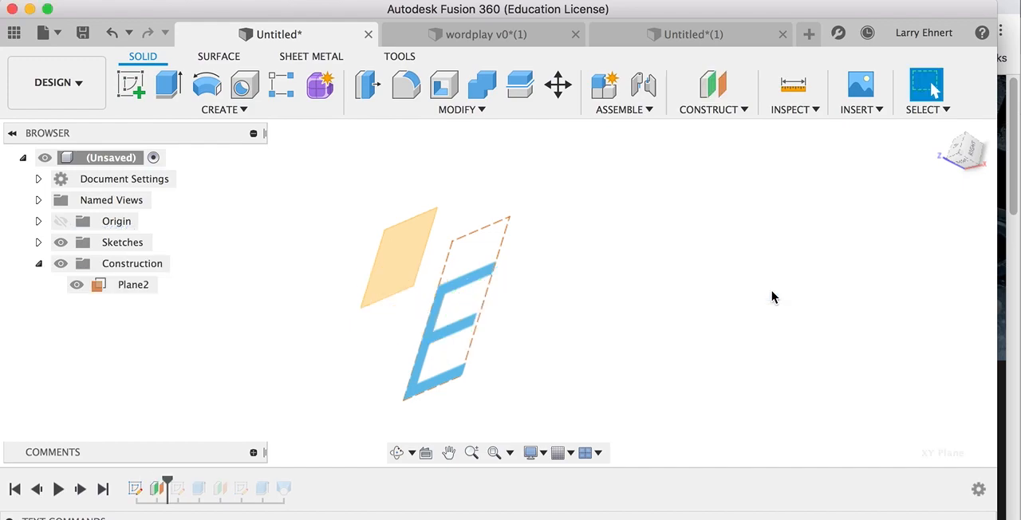
pyautogui.click(118, 292)
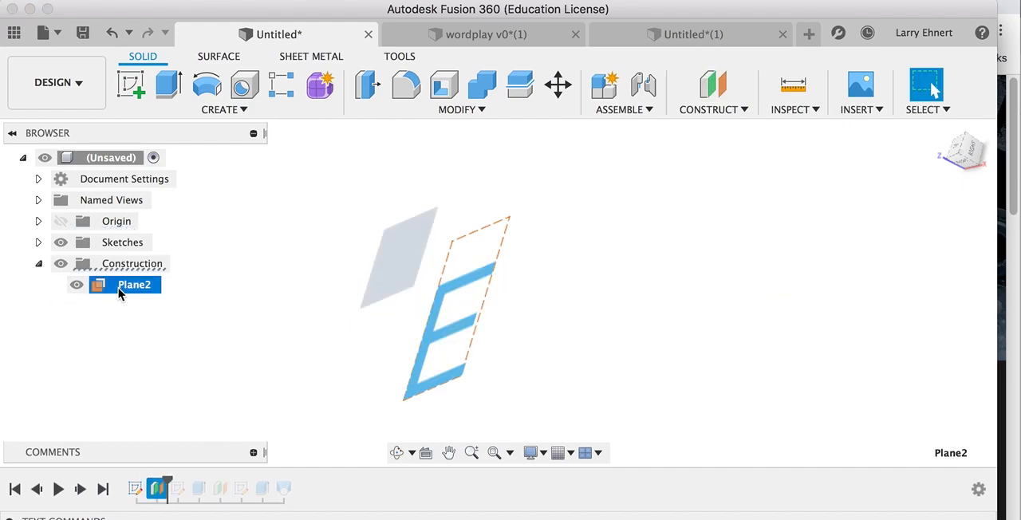
pyautogui.press('f')
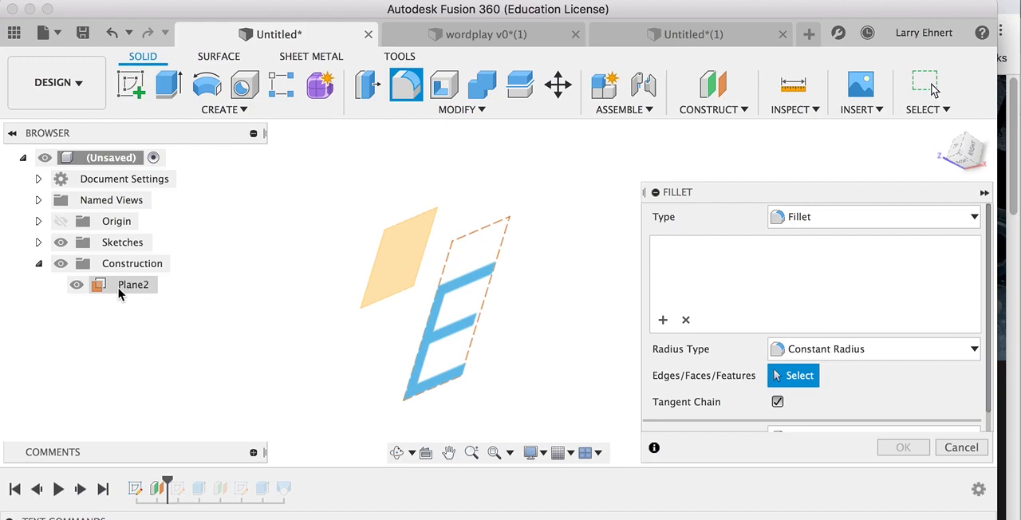
pyautogui.click(938, 447)
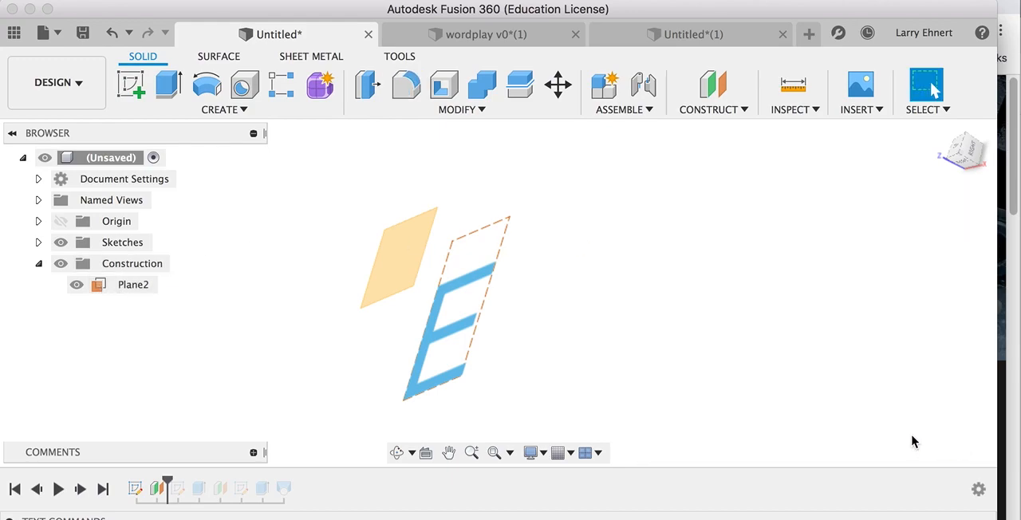
# Rename the new offset construction plane as OffSet.
pyautogui.doubleClick(133, 285)
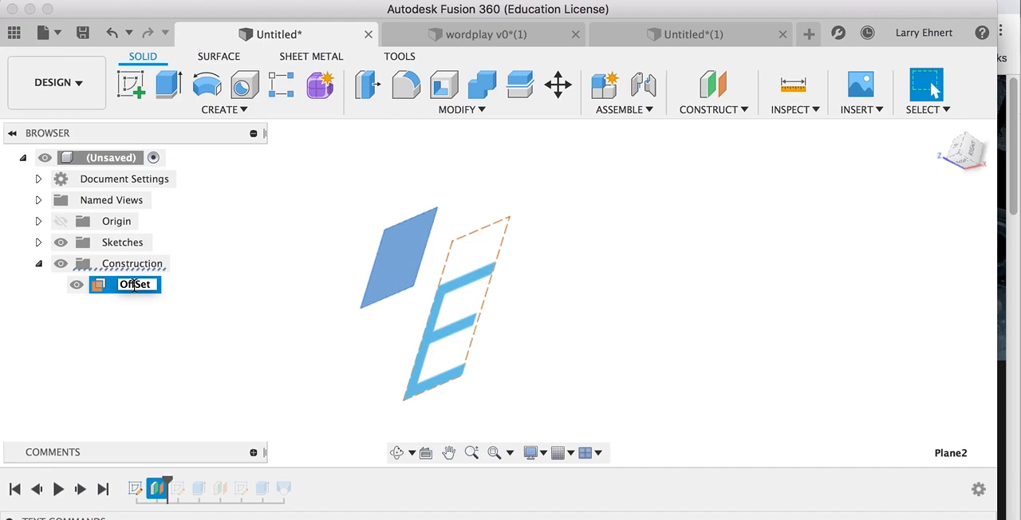
pyautogui.write('OffSet')
pyautogui.press('Return')
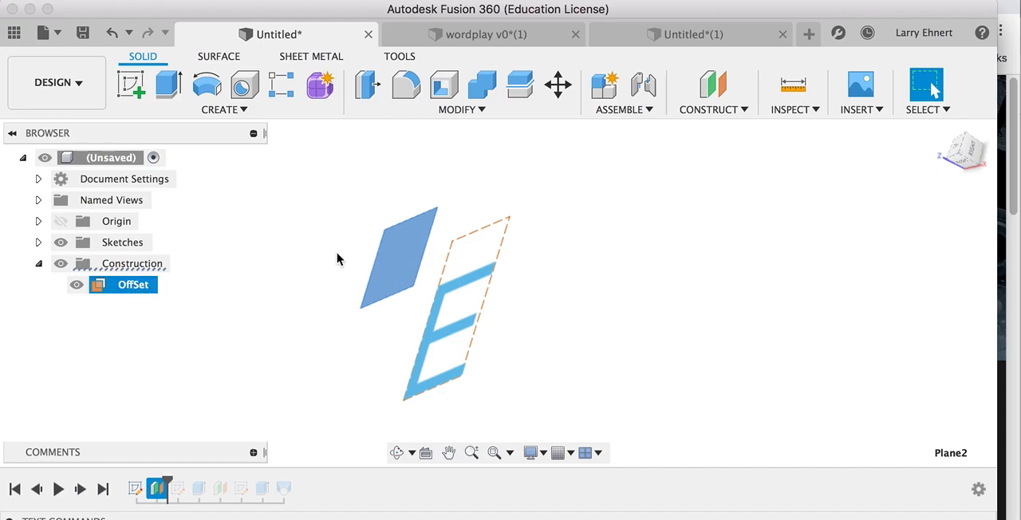
# Create a new sketch on the OffSet plane and view it straight from the top.
pyautogui.rightClick(98, 288)
pyautogui.click(110, 320)
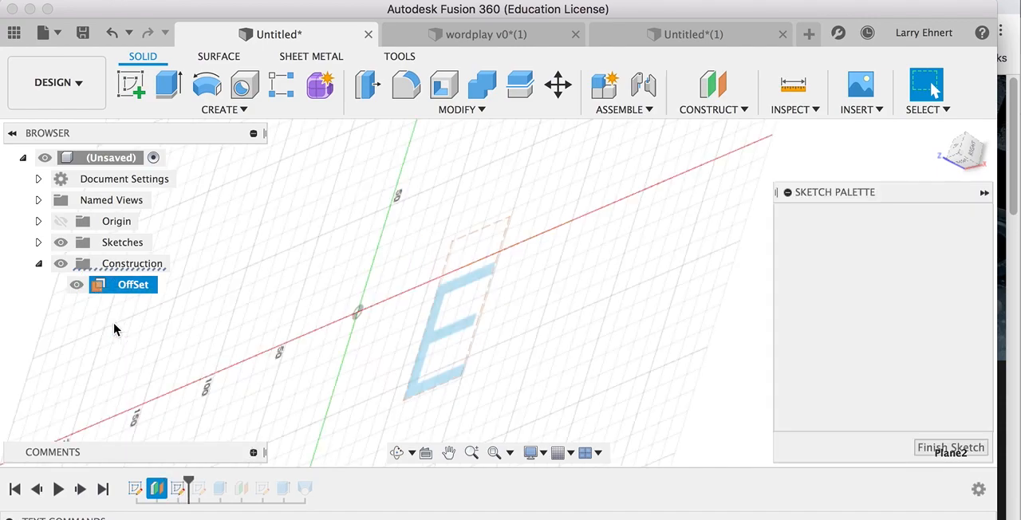
pyautogui.moveTo(371, 367)
pyautogui.keyDown('shift'); pyautogui.mouseDown(button='middle')
pyautogui.moveTo(374, 354)
pyautogui.moveTo(308, 342)
pyautogui.moveTo(375, 359)
pyautogui.mouseUp(button='middle'); pyautogui.keyUp('shift')
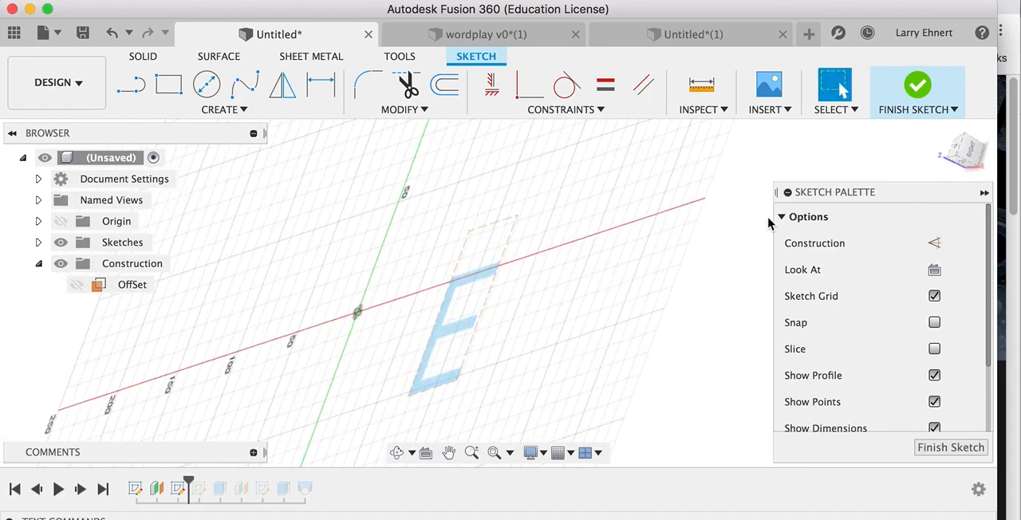
pyautogui.click(959, 150)
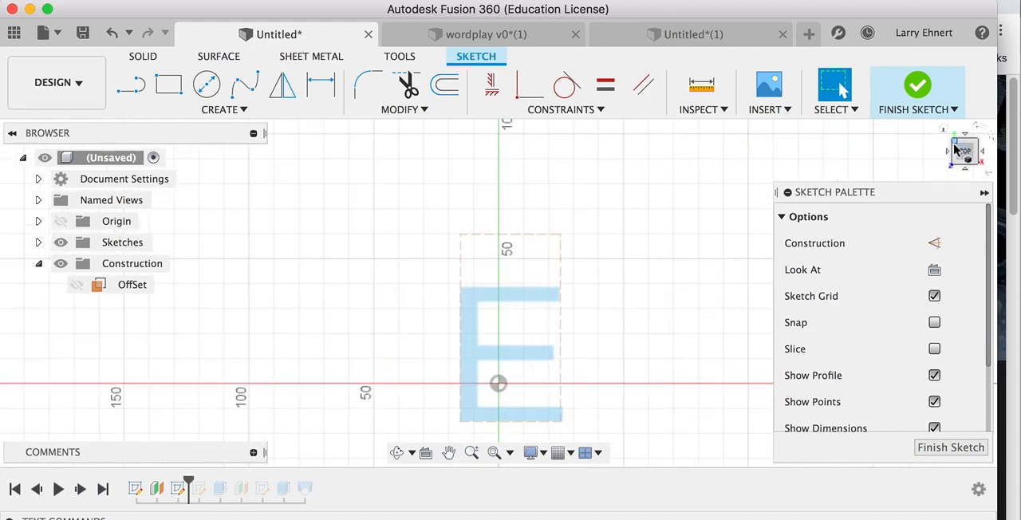
pyautogui.moveTo(559, 364); pyautogui.dragTo(497, 276, button='middle')
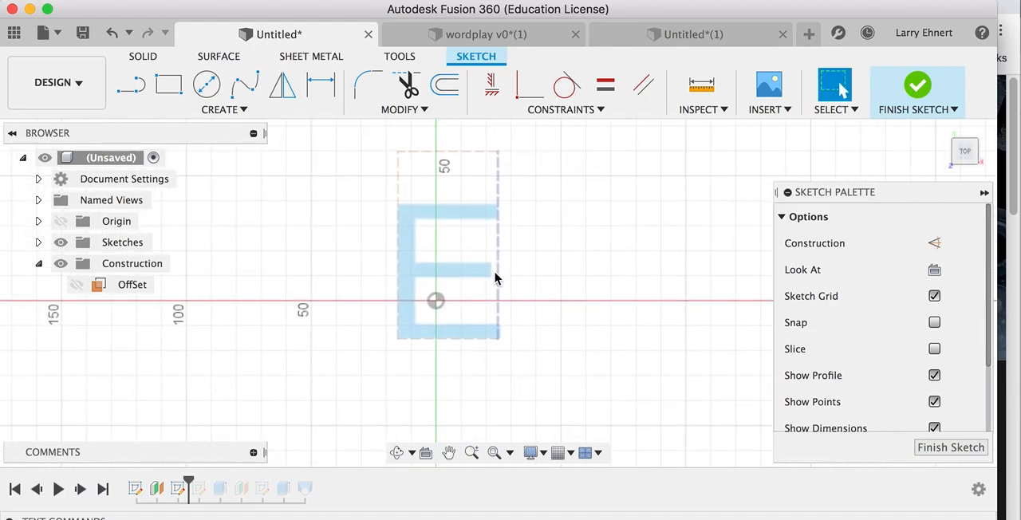
# Add the text "E" with a height of 75 mm to the OffSet sketch, over the middle of the existing letter.
pyautogui.click(235, 114)
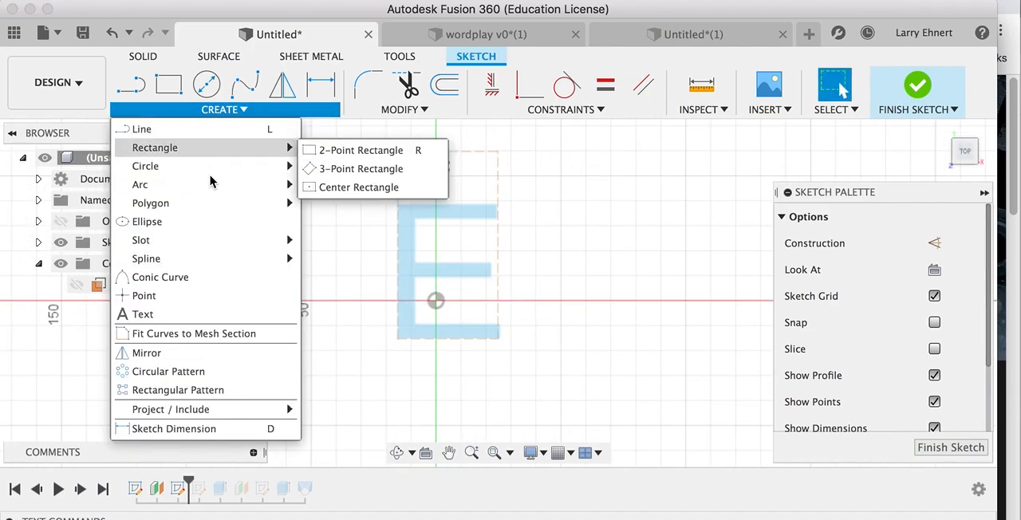
pyautogui.click(195, 313)
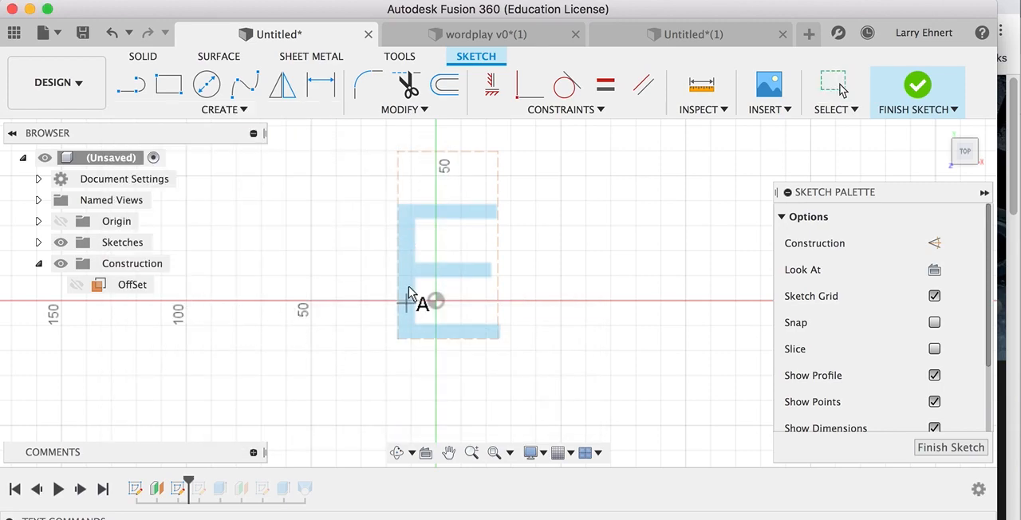
pyautogui.click(444, 267)
pyautogui.click(743, 193)
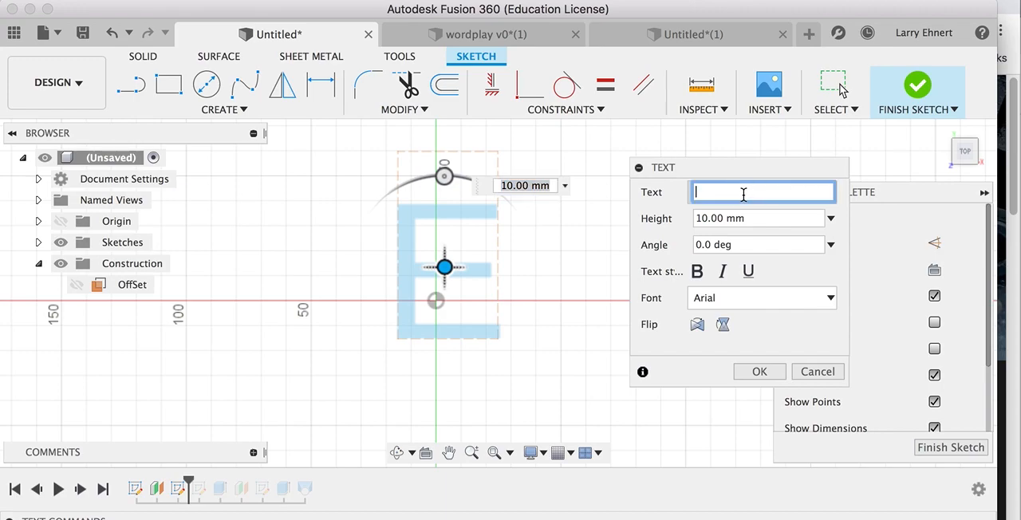
pyautogui.write('E')
pyautogui.click(706, 220)
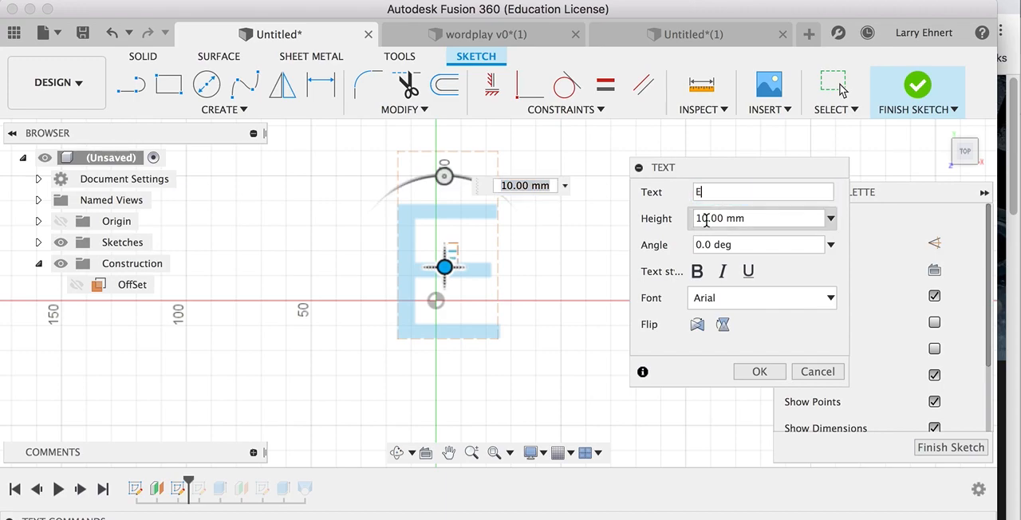
pyautogui.moveTo(705, 221); pyautogui.dragTo(692, 226)
pyautogui.write('75')
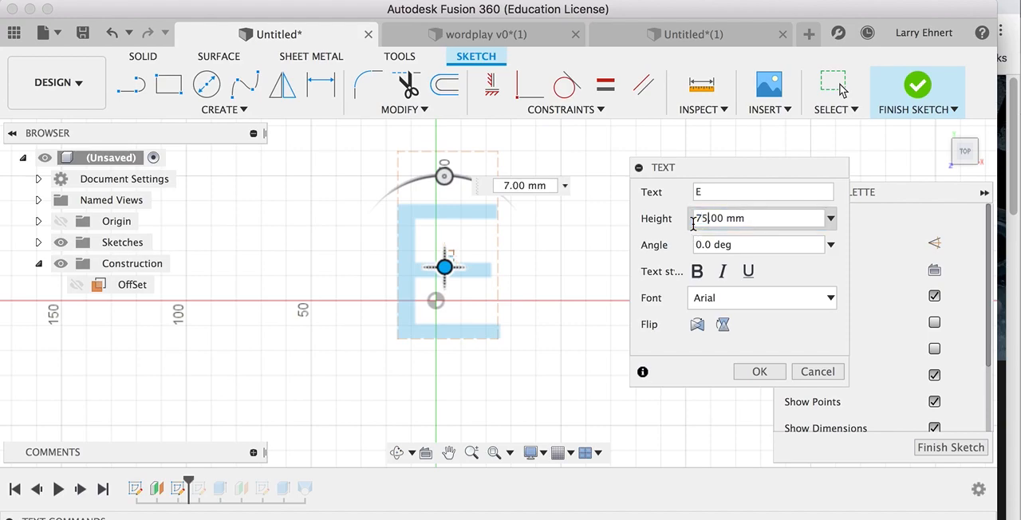
# Rotate the new letter E to an angle of 30 degrees and set its height to 55 mm.
pyautogui.moveTo(443, 172); pyautogui.dragTo(398, 188)
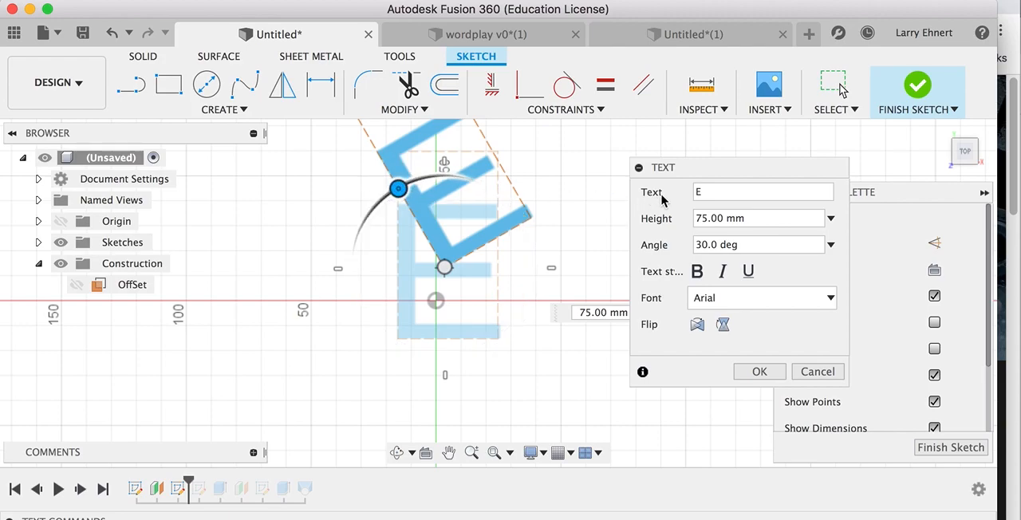
pyautogui.click(697, 216)
pyautogui.click(700, 218)
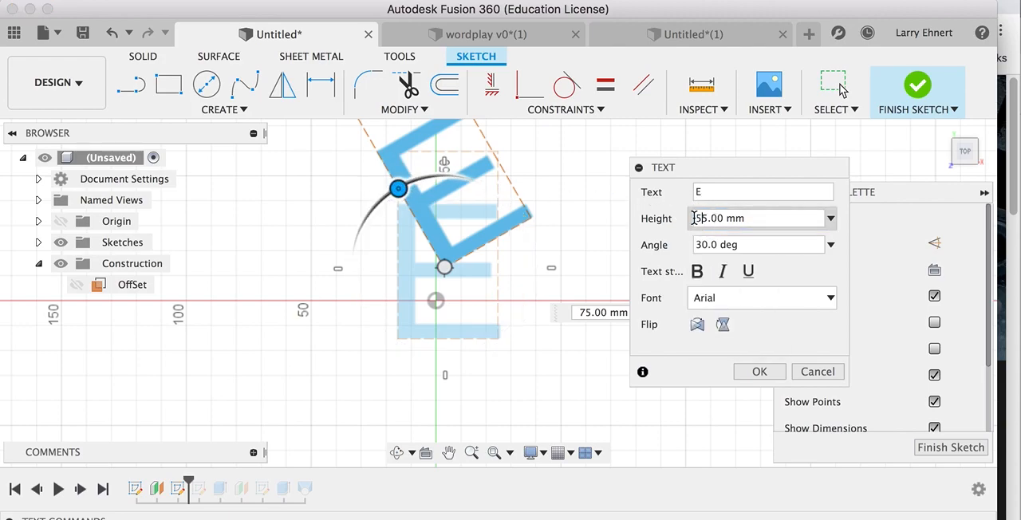
pyautogui.press('Return')
# Move the rotated E straight down until its lower corner meets the larger letter's base, accept the text, and finish the sketch.
pyautogui.moveTo(443, 268); pyautogui.dragTo(443, 335)
pyautogui.click(760, 374)
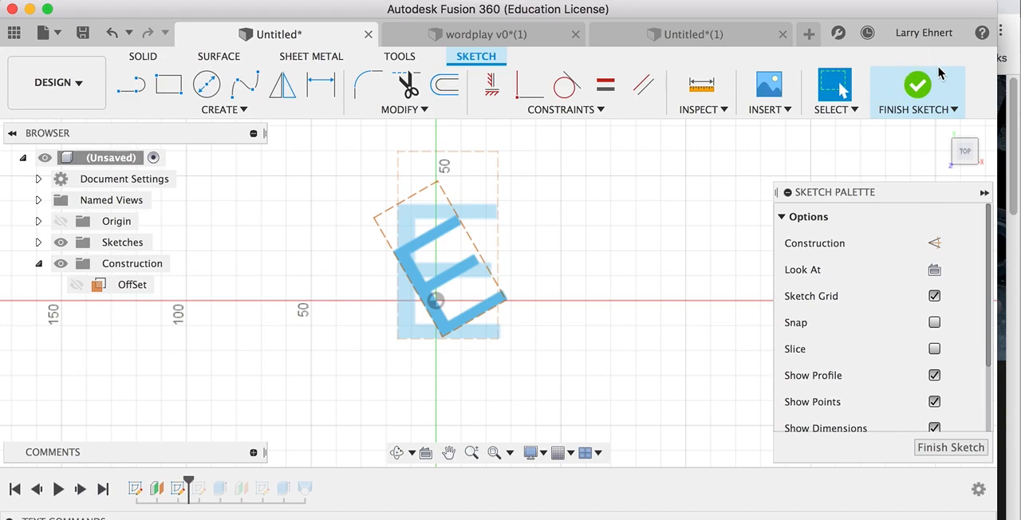
pyautogui.click(918, 86)
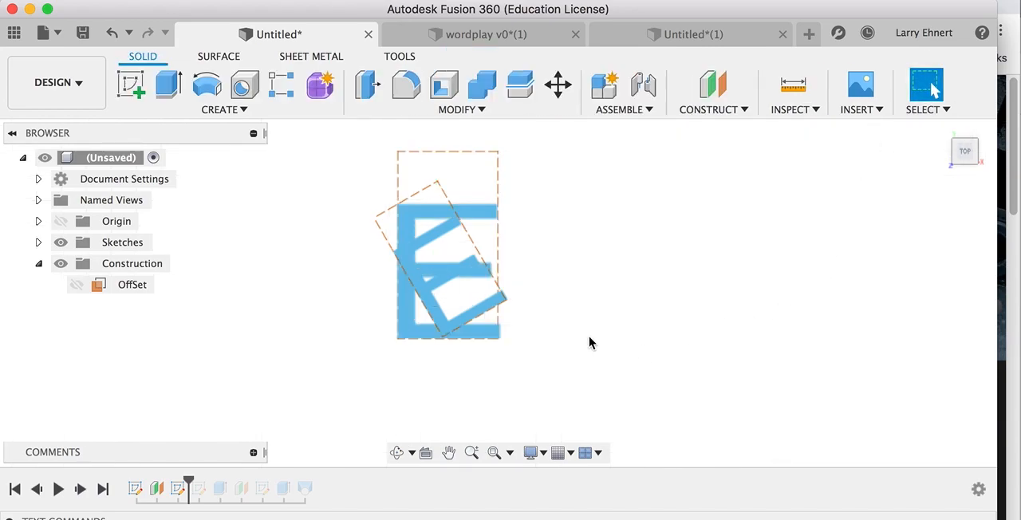
pyautogui.moveTo(562, 346)
pyautogui.keyDown('shift'); pyautogui.mouseDown(button='middle')
pyautogui.moveTo(542, 321)
pyautogui.moveTo(506, 311)
pyautogui.moveTo(503, 351)
pyautogui.moveTo(519, 332)
pyautogui.moveTo(496, 315)
pyautogui.mouseUp(button='middle'); pyautogui.keyUp('shift')
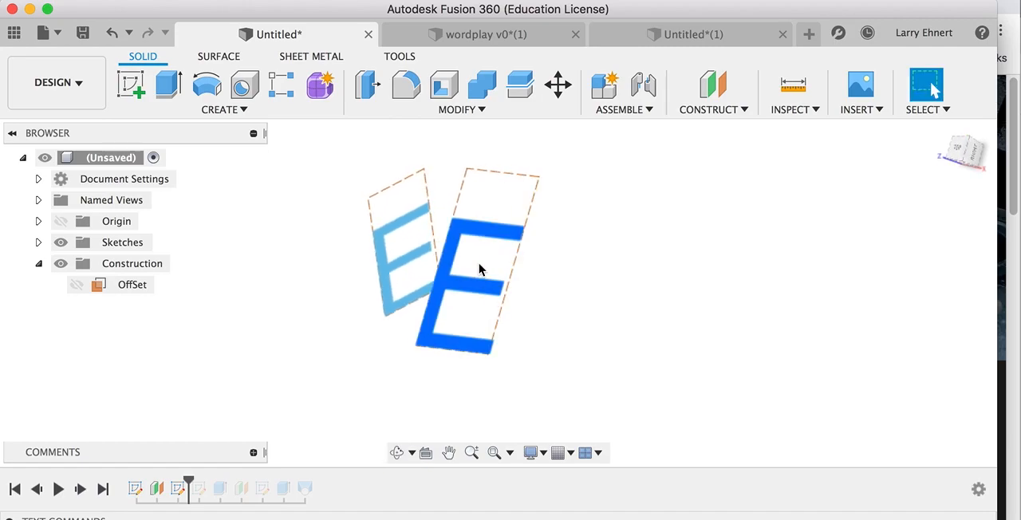
pyautogui.click(237, 112)
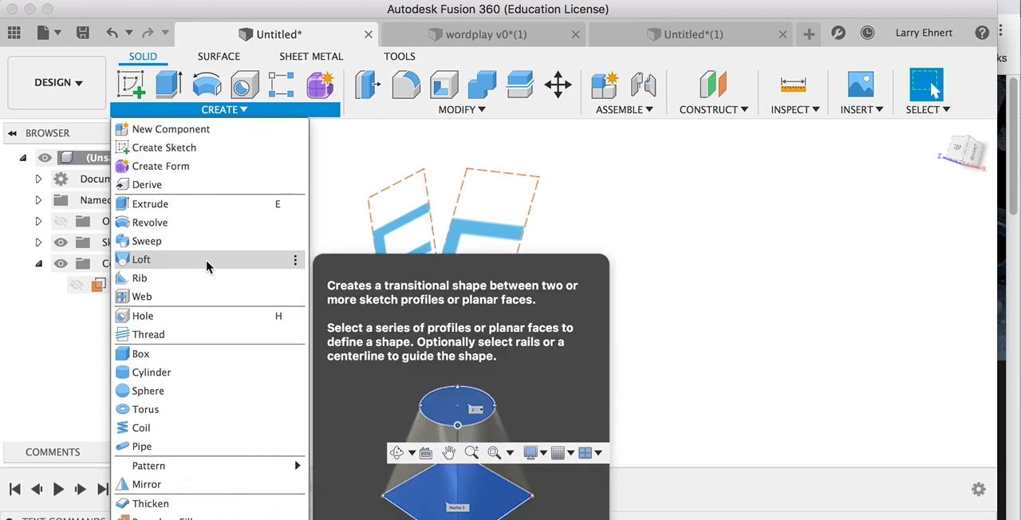
pyautogui.click(207, 262)
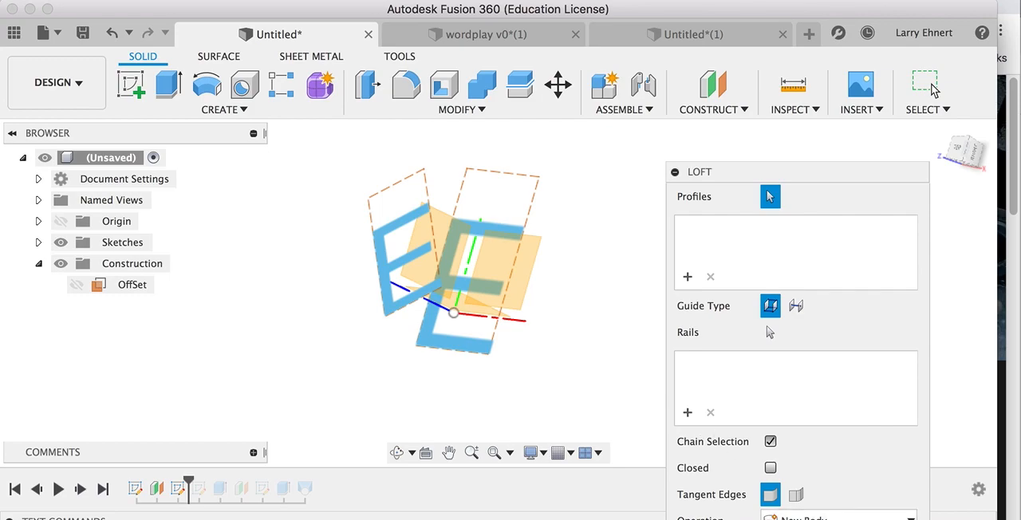
pyautogui.click(933, 89)
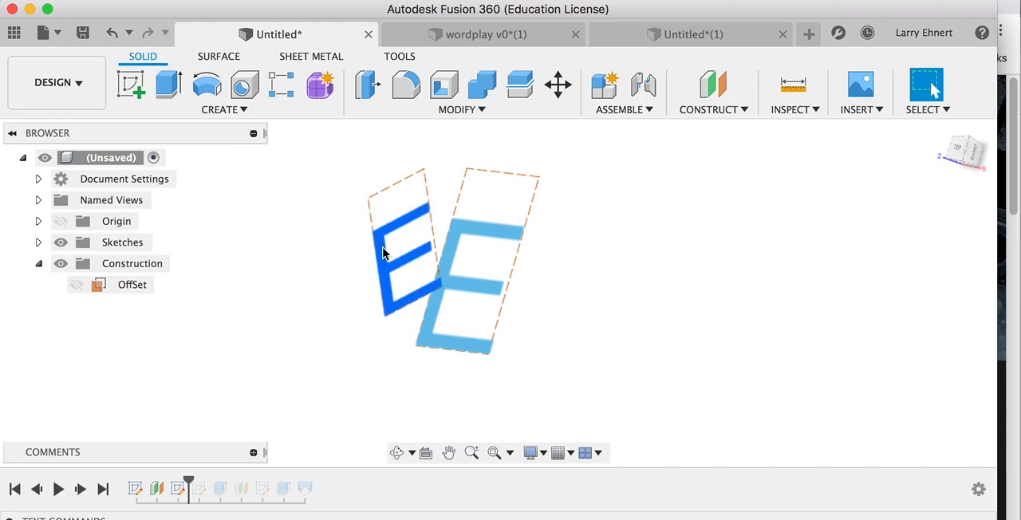
# Extrude the smaller, rotated letter E by 0.1 mm as a new body.
pyautogui.press('e')
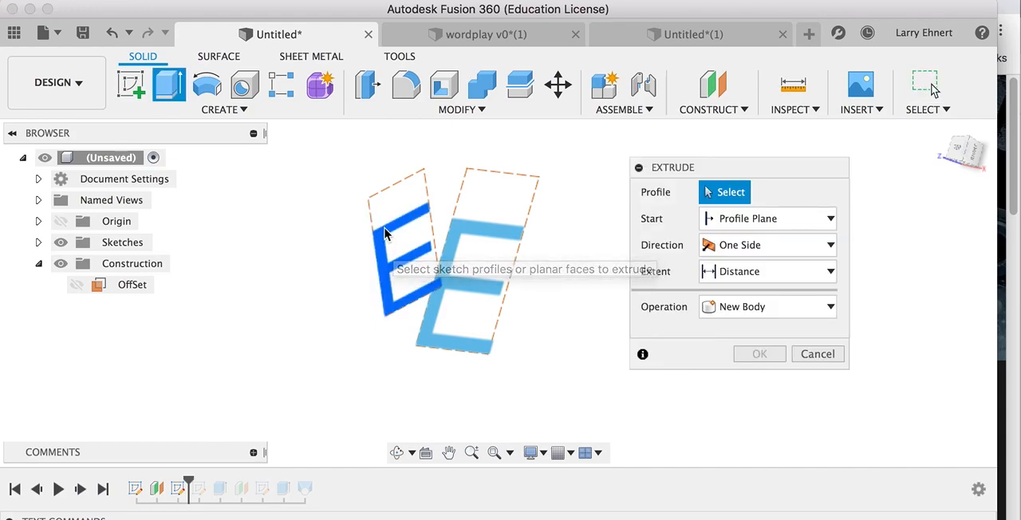
pyautogui.click(381, 238)
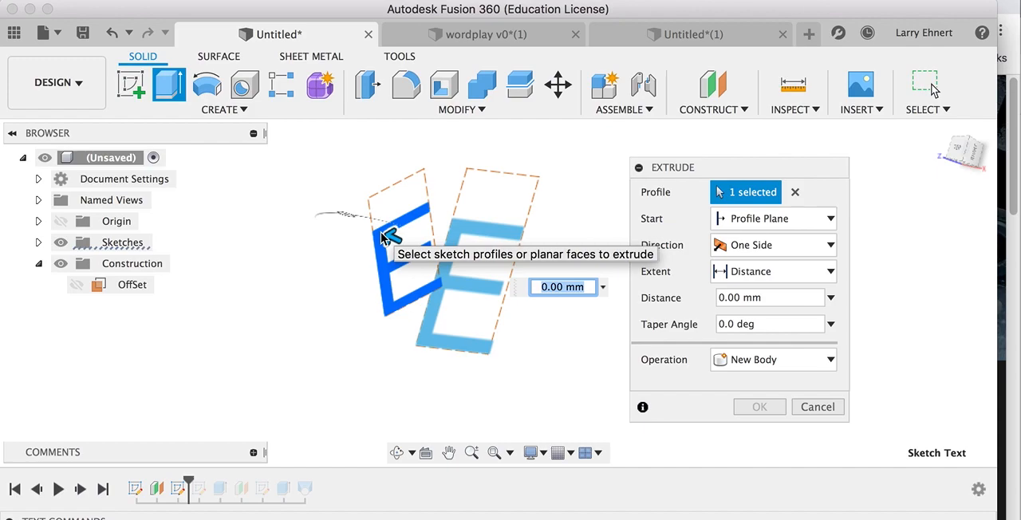
pyautogui.write('.1')
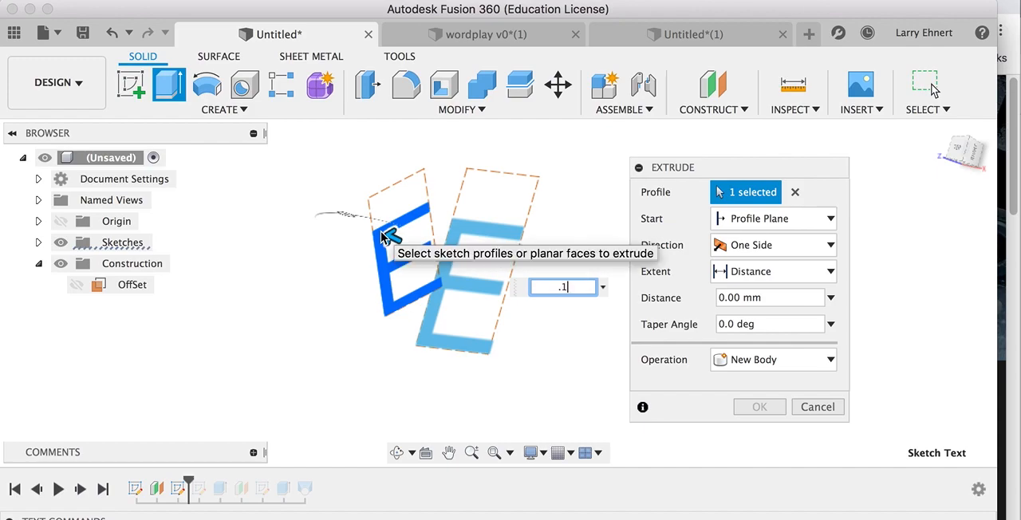
pyautogui.press('Return')
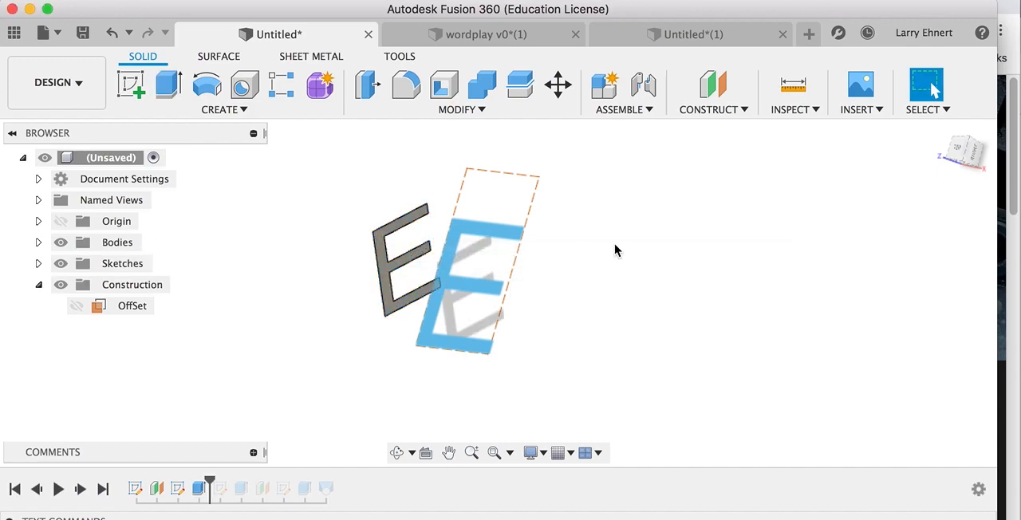
# Extrude the larger letter E on the XY plane by 0.1 mm as a new body.
pyautogui.click(486, 233)
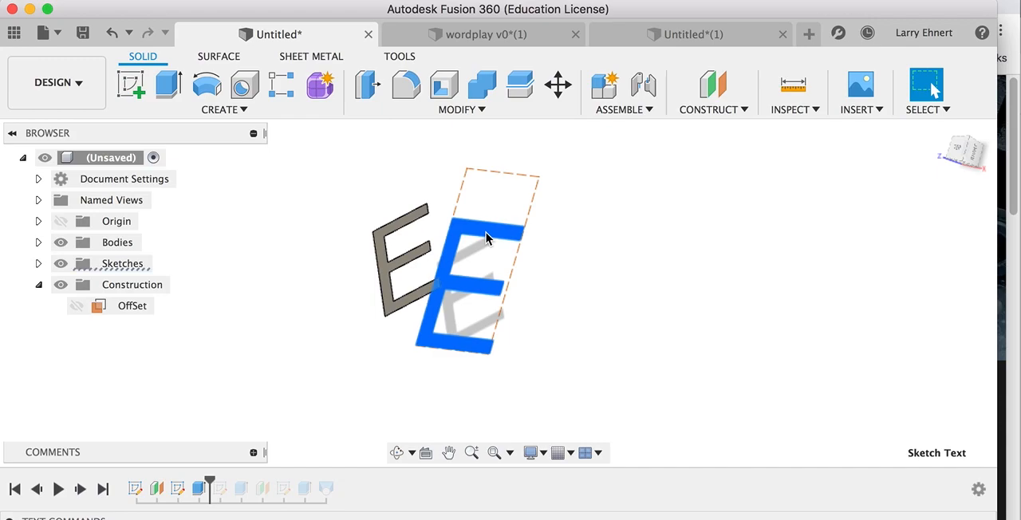
pyautogui.press('e')
pyautogui.write('.1')
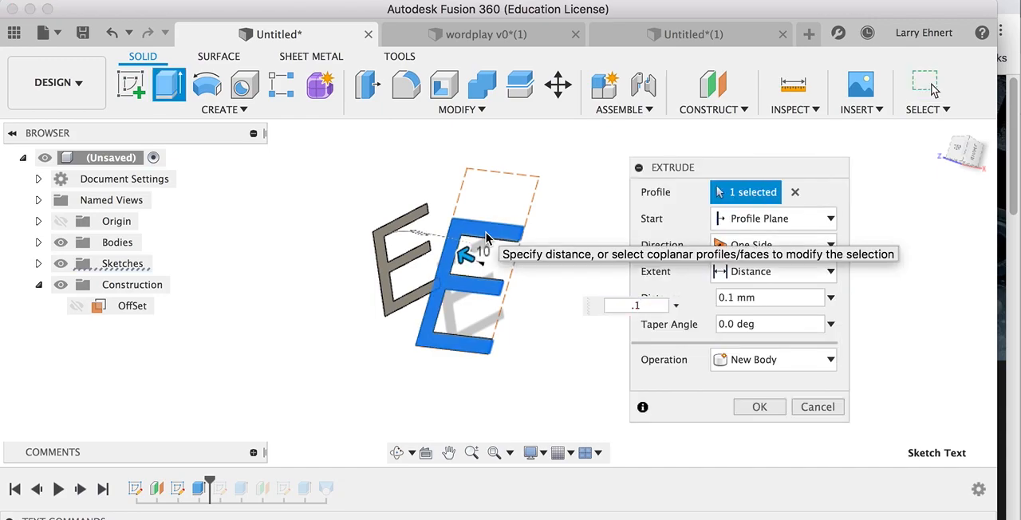
pyautogui.press('Return')
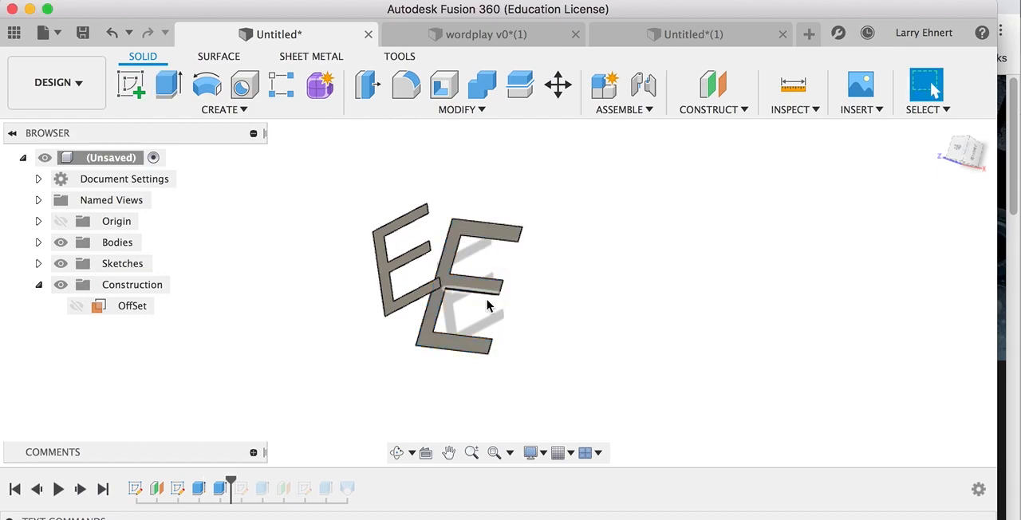
# Loft from the face of the larger extruded E to the face of the smaller rotated E.
pyautogui.moveTo(501, 289)
pyautogui.keyDown('shift'); pyautogui.mouseDown(button='middle')
pyautogui.moveTo(497, 277)
pyautogui.moveTo(436, 267)
pyautogui.moveTo(455, 285)
pyautogui.moveTo(478, 269)
pyautogui.moveTo(488, 275)
pyautogui.mouseUp(button='middle'); pyautogui.keyUp('shift')
pyautogui.click(231, 109)
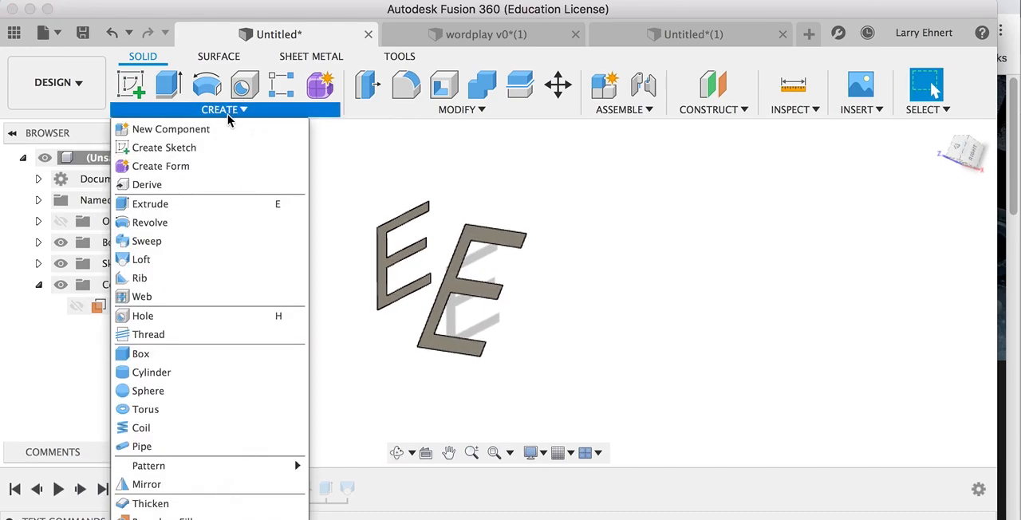
pyautogui.click(183, 264)
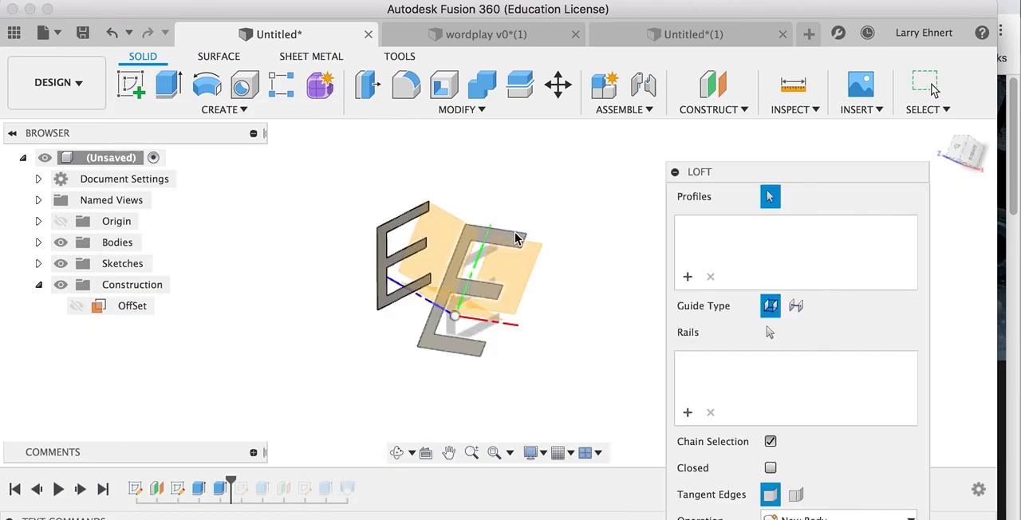
pyautogui.click(515, 239)
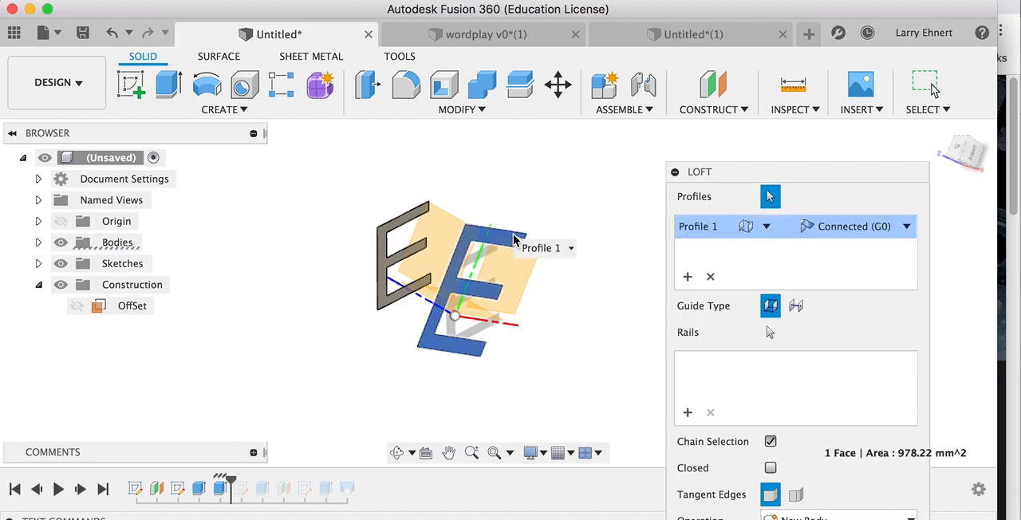
pyautogui.click(382, 255)
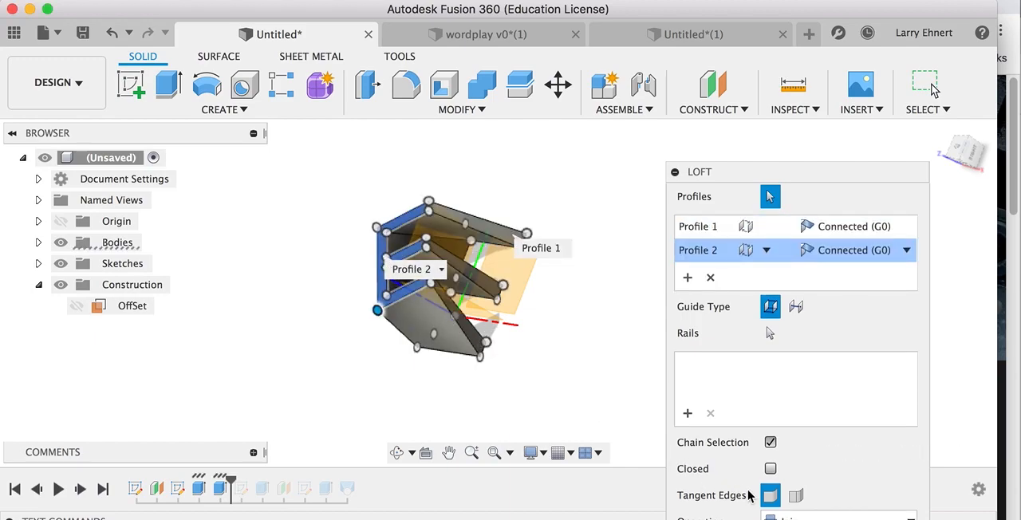
pyautogui.keyDown('shift'); pyautogui.moveTo(503, 364); pyautogui.dragTo(590, 357, button='middle'); pyautogui.keyUp('shift')
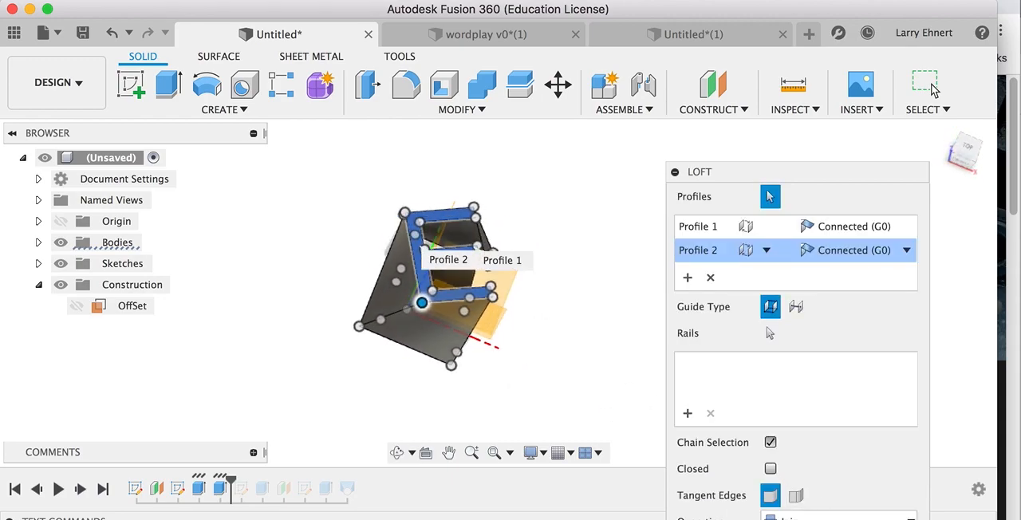
pyautogui.press('Return')
pyautogui.keyDown('shift'); pyautogui.moveTo(479, 321); pyautogui.dragTo(444, 315, button='middle'); pyautogui.keyUp('shift')
pyautogui.moveTo(411, 341); pyautogui.dragTo(466, 362)
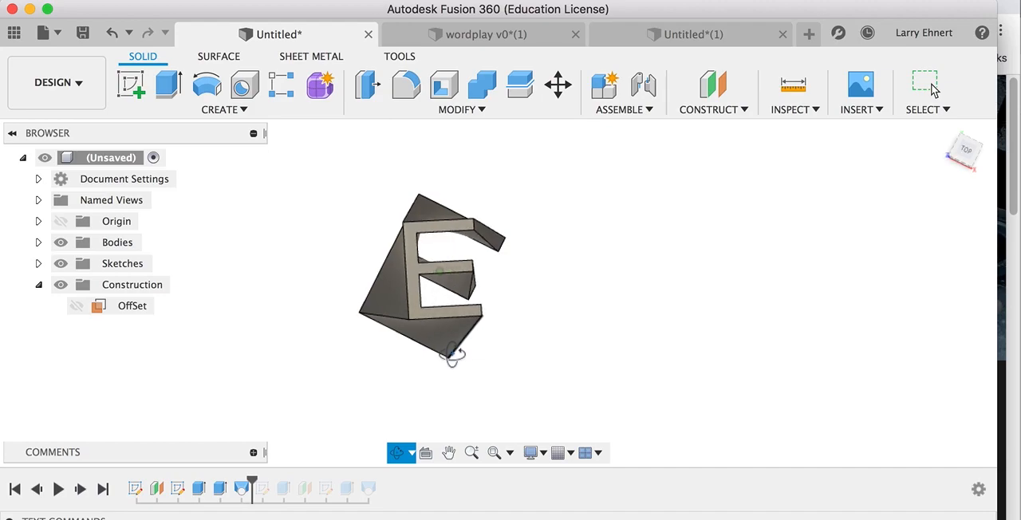
pyautogui.moveTo(451, 359)
pyautogui.mouseDown()
pyautogui.moveTo(410, 342)
pyautogui.moveTo(415, 356)
pyautogui.moveTo(454, 348)
pyautogui.moveTo(434, 321)
pyautogui.moveTo(438, 365)
pyautogui.mouseUp()
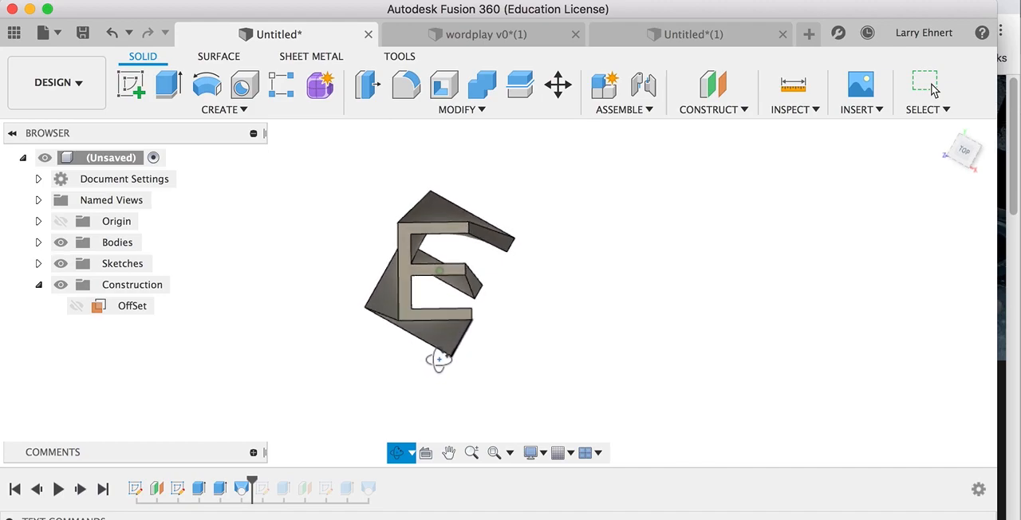
pyautogui.press('Escape')
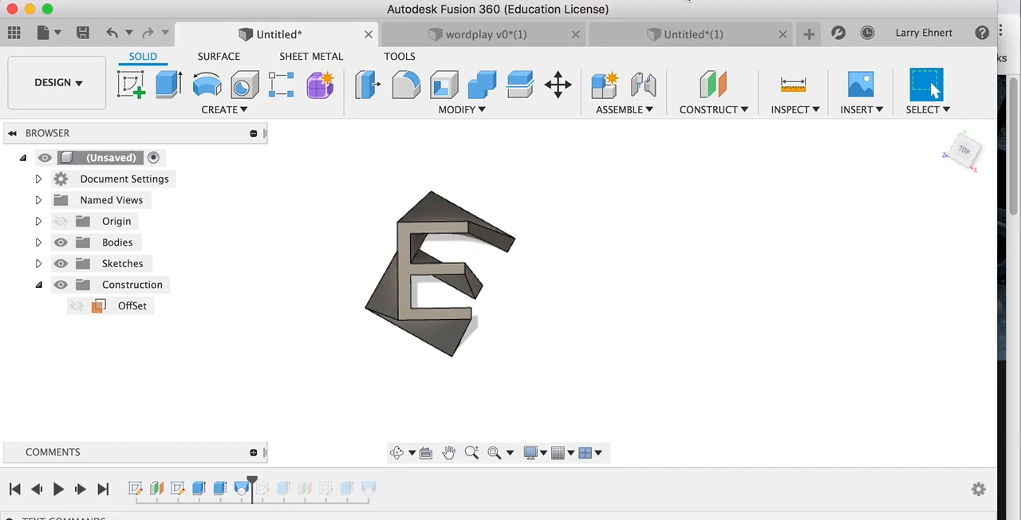